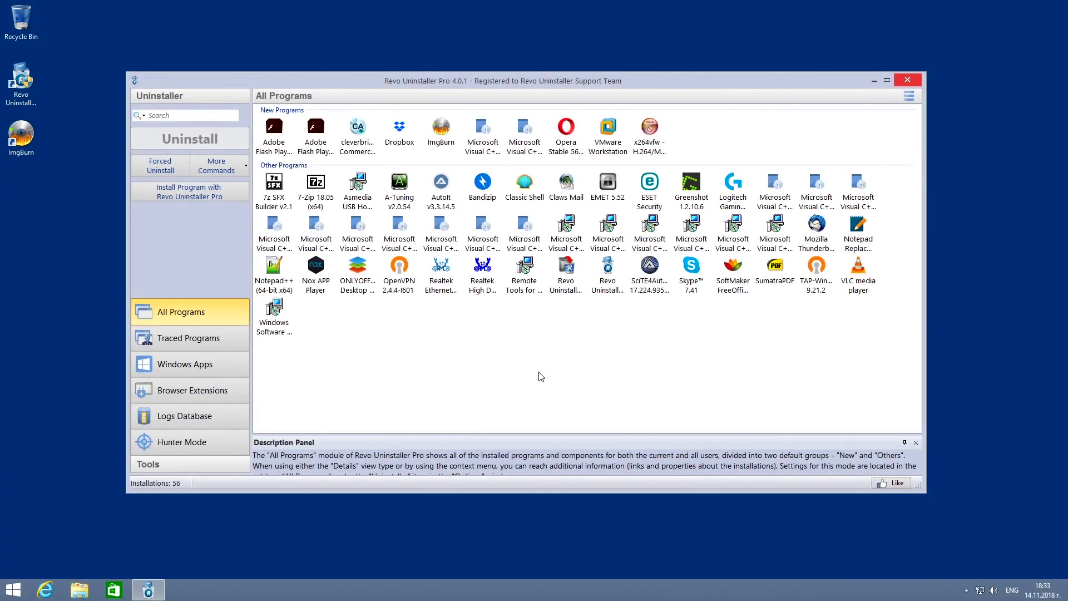
Step: Enter Hunter Mode and drop the crosshair on the ImgBurn desktop shortcut to show its actions
click(188, 445)
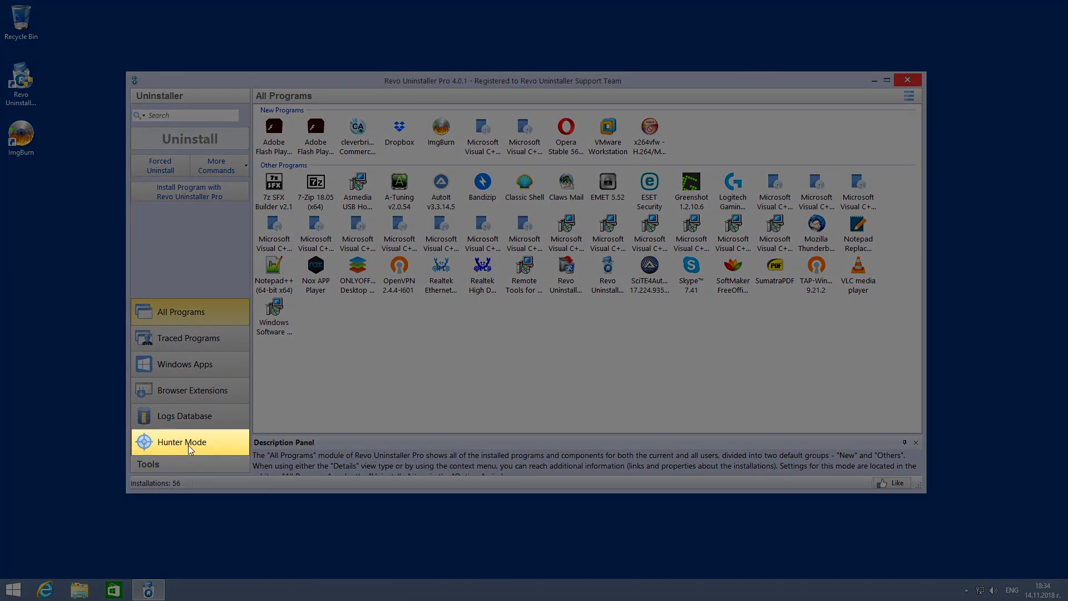
click(187, 445)
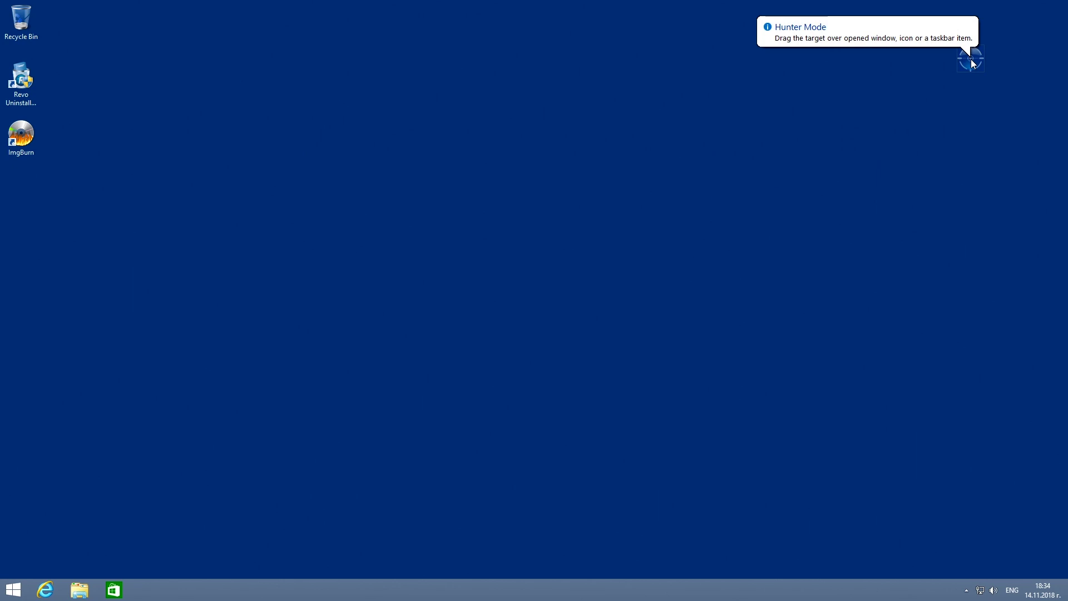
mouse_move(971, 59)
mouse_down()
mouse_move(793, 96)
mouse_move(189, 178)
mouse_move(20, 138)
mouse_up()
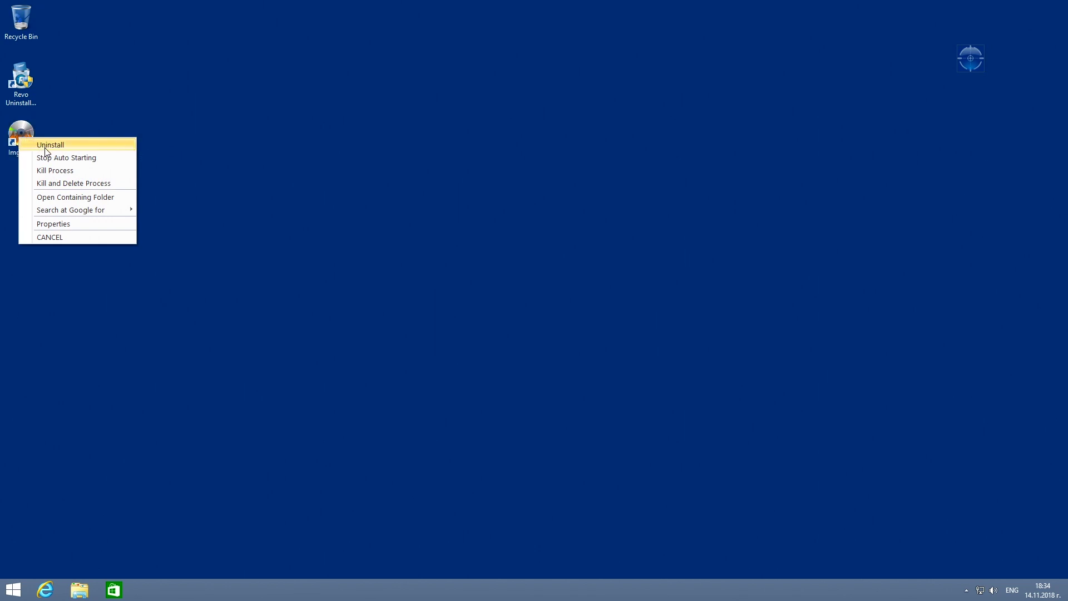
Step: Start uninstalling ImgBurn with the Advanced scanning mode
click(107, 150)
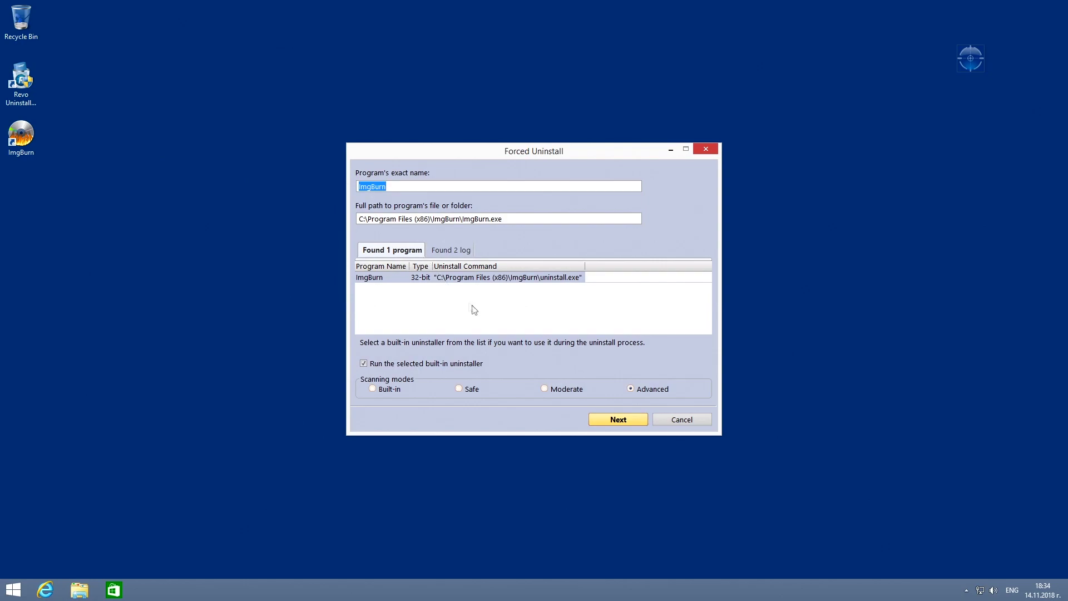
click(637, 388)
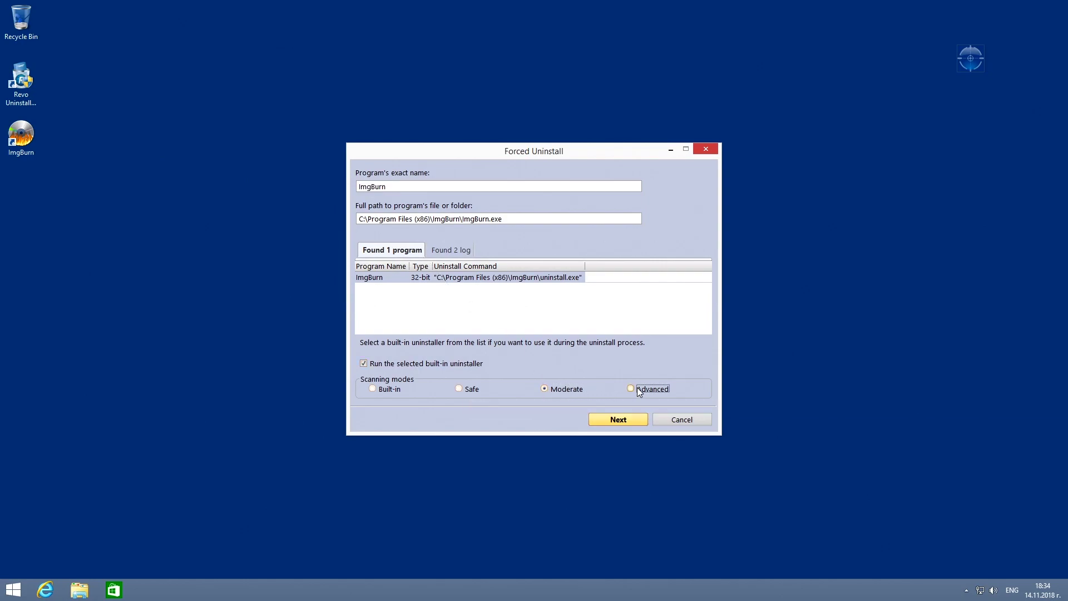
click(619, 420)
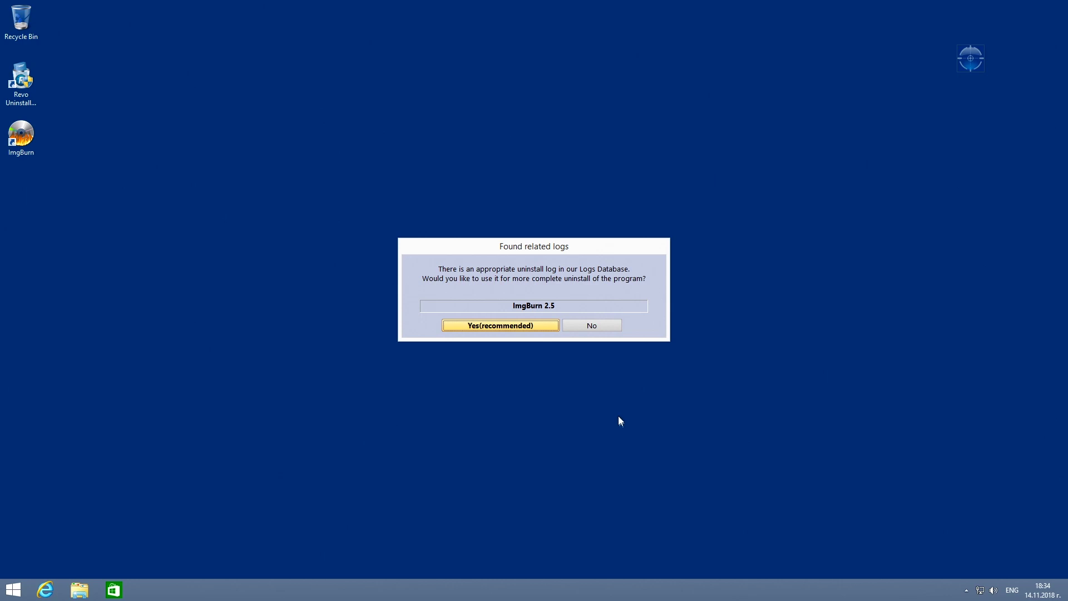
Step: Answer the related-log prompt, close ImgBurn's finished uninstaller, and scan for leftovers
click(598, 326)
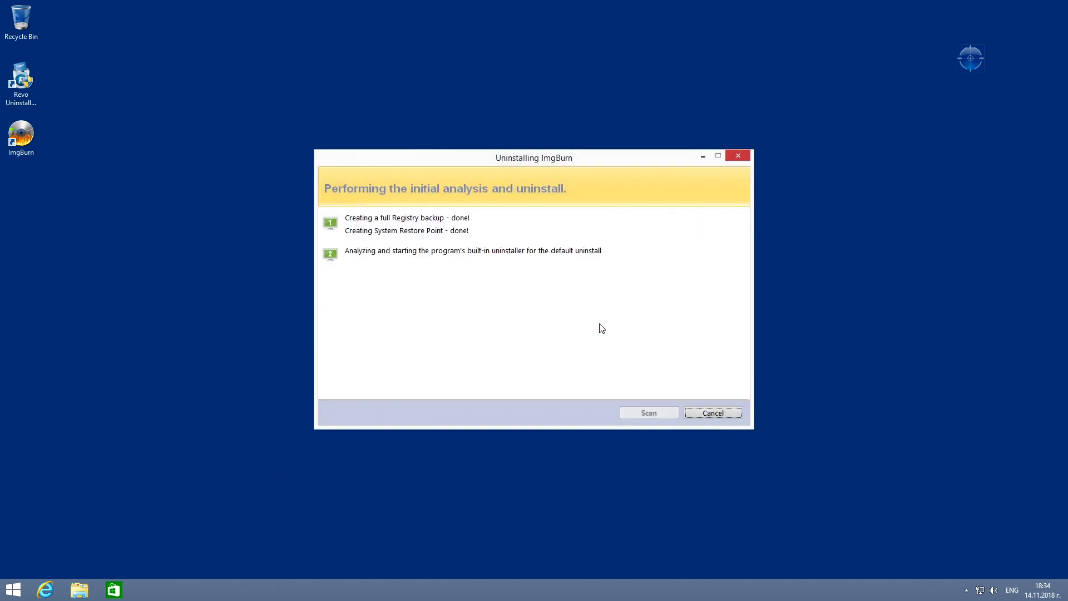
click(596, 383)
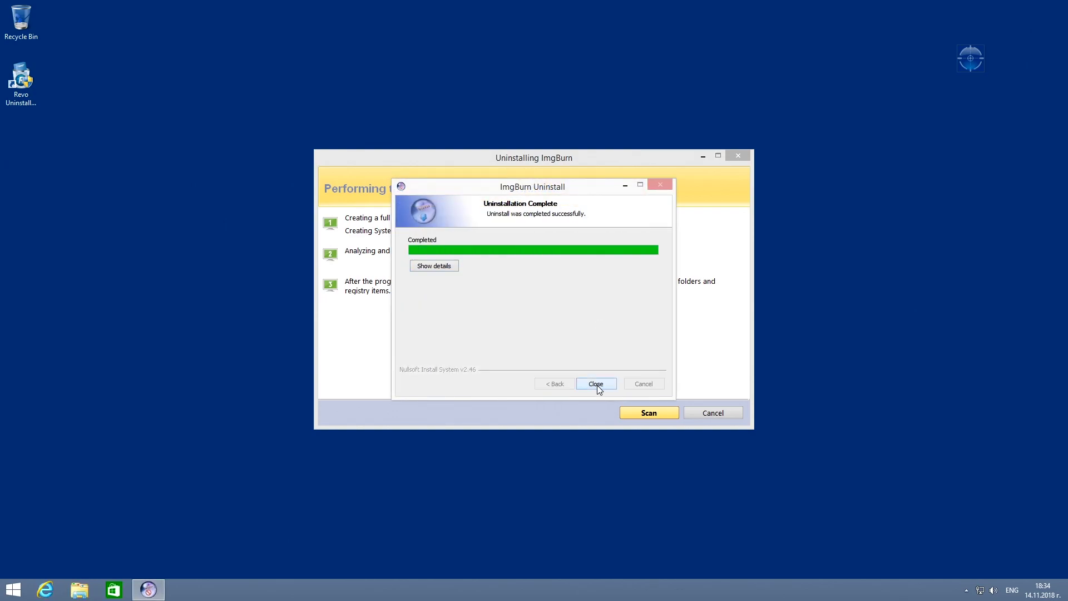
click(652, 414)
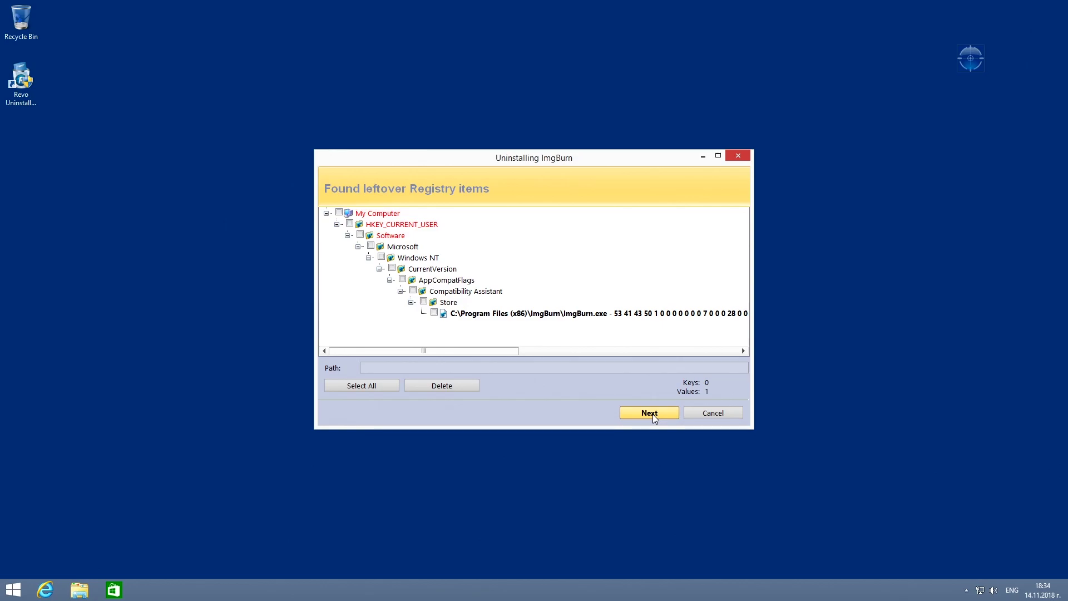
Step: Select and delete all leftover ImgBurn registry items
click(364, 385)
click(444, 387)
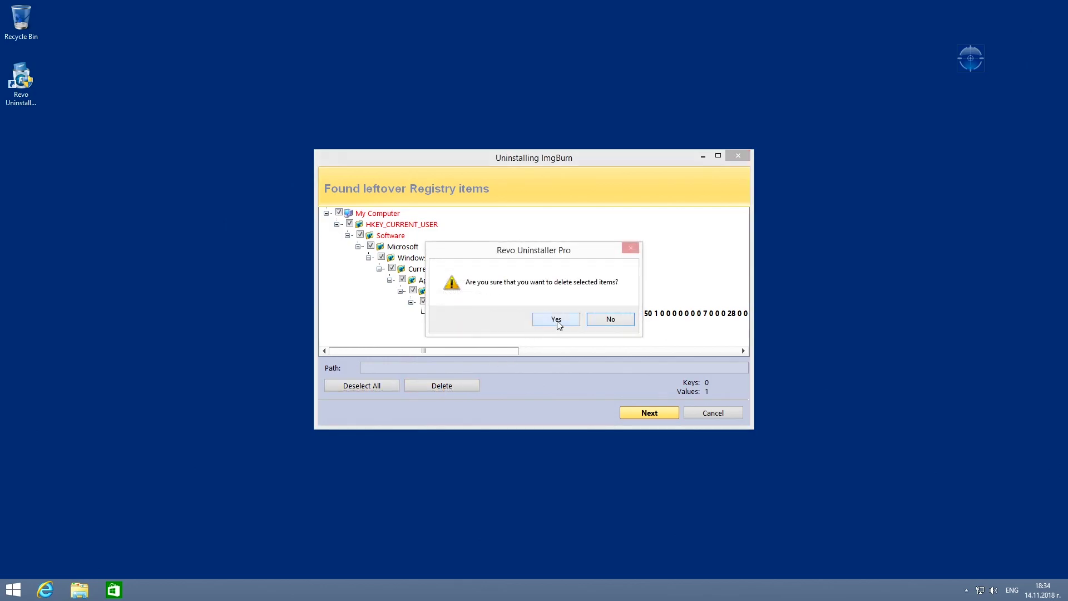
click(558, 325)
Step: Delete the leftover ImgBurn files, finish the wizard, and reopen Revo's main window
click(367, 387)
click(446, 386)
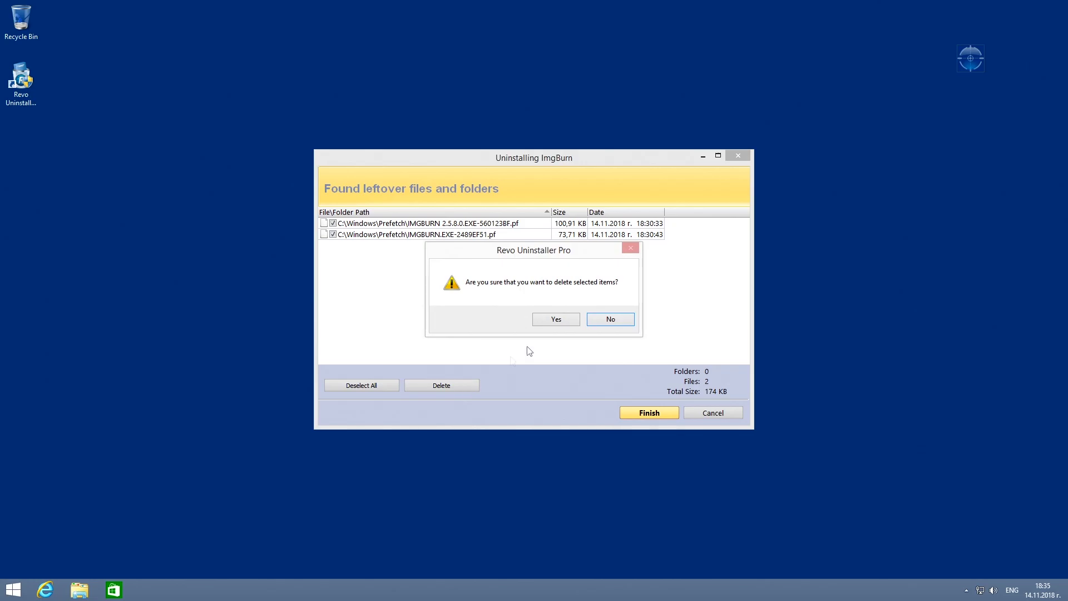
click(558, 318)
right_click(970, 51)
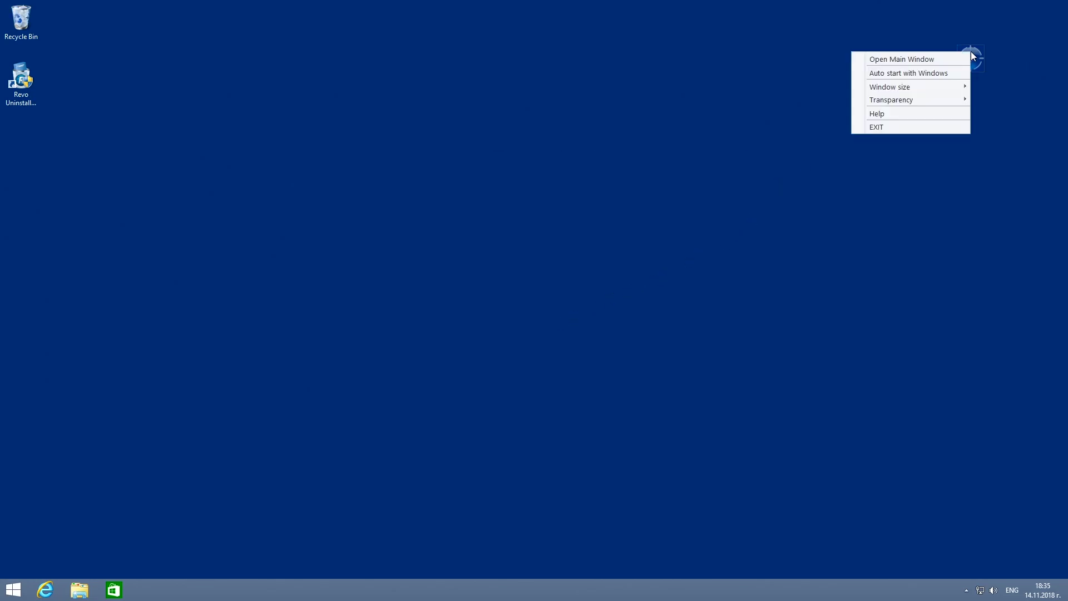
click(909, 61)
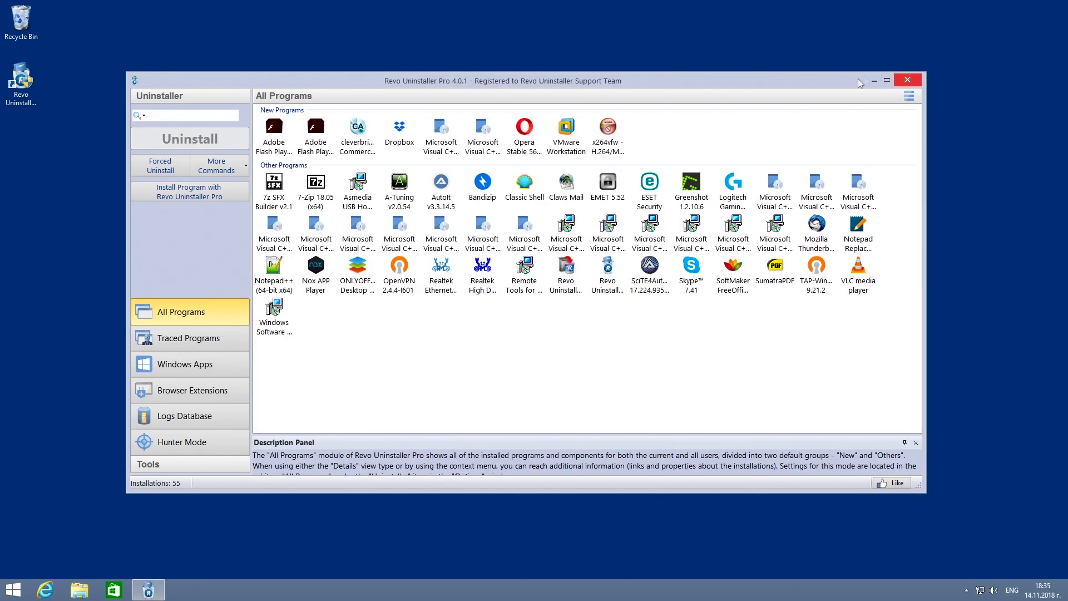